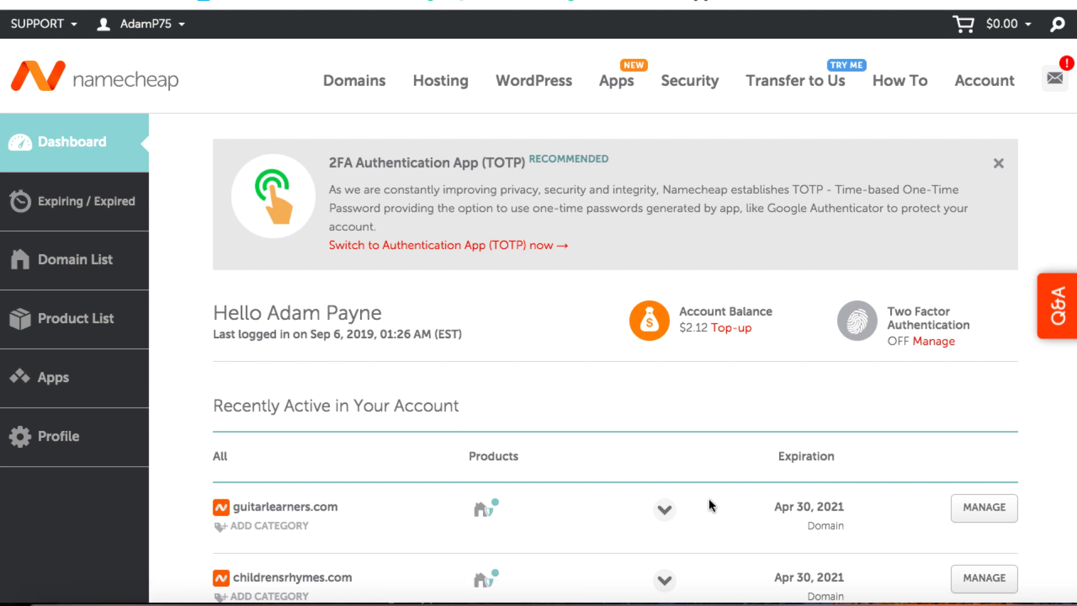
{"action": "scroll", "coordinate": [378, 544], "scroll_direction": "down", "scroll_amount": 2}
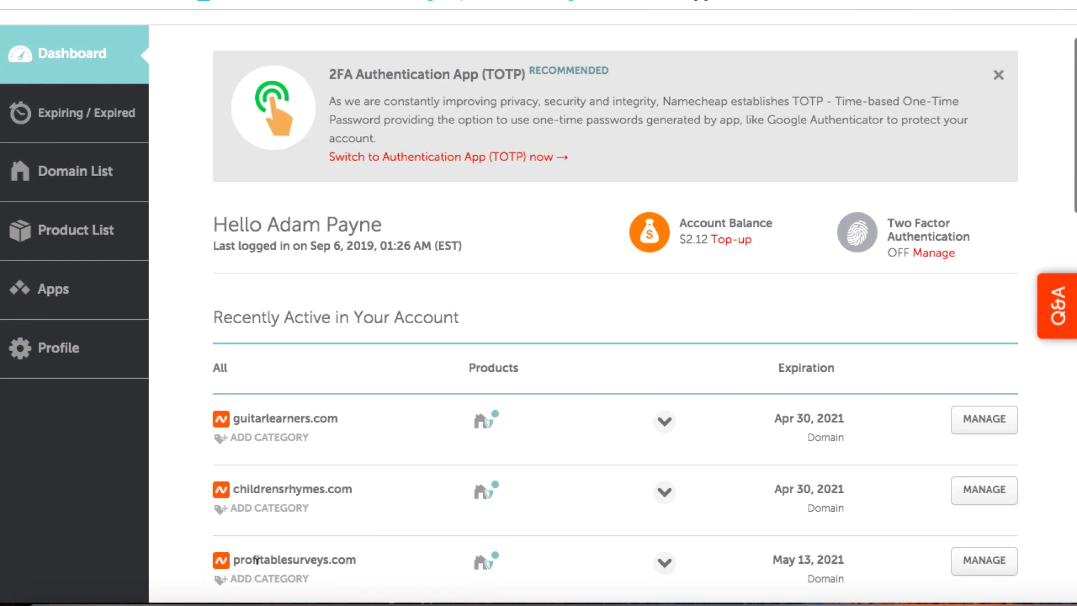
Set profitablesurveys.com's nameservers to Namecheap BasicDNS and save.
{"action": "left_click", "coordinate": [991, 564]}
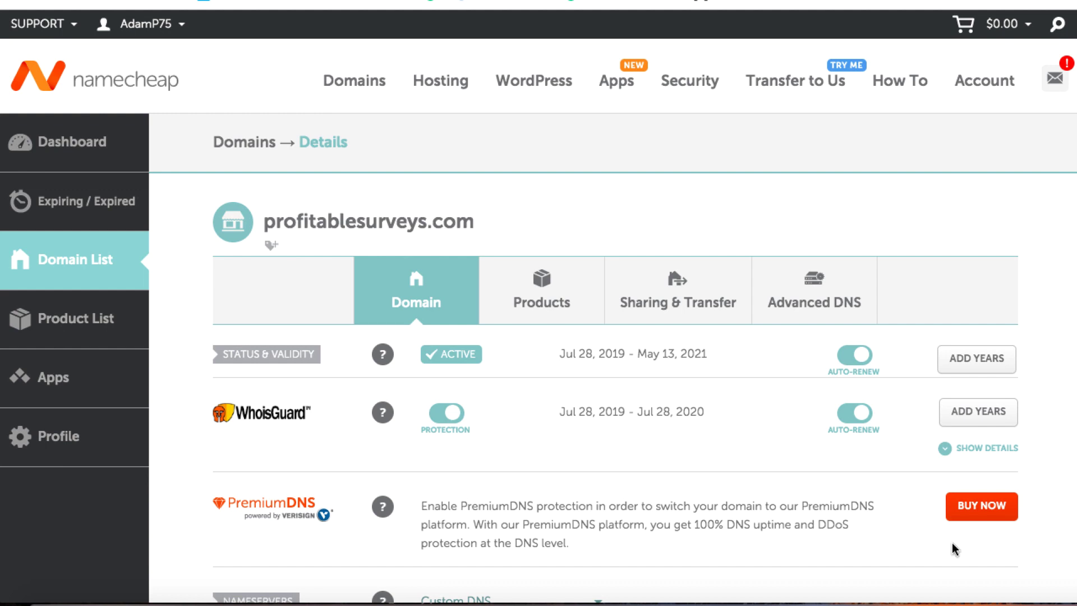
{"action": "scroll", "coordinate": [953, 549], "scroll_direction": "down", "scroll_amount": 3}
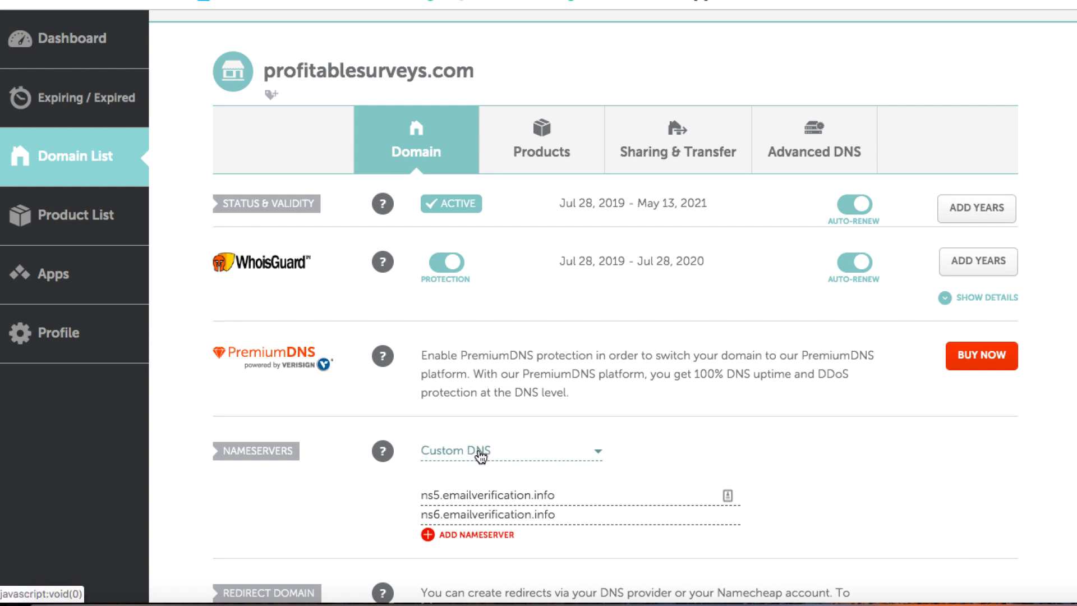
{"action": "left_click", "coordinate": [479, 455]}
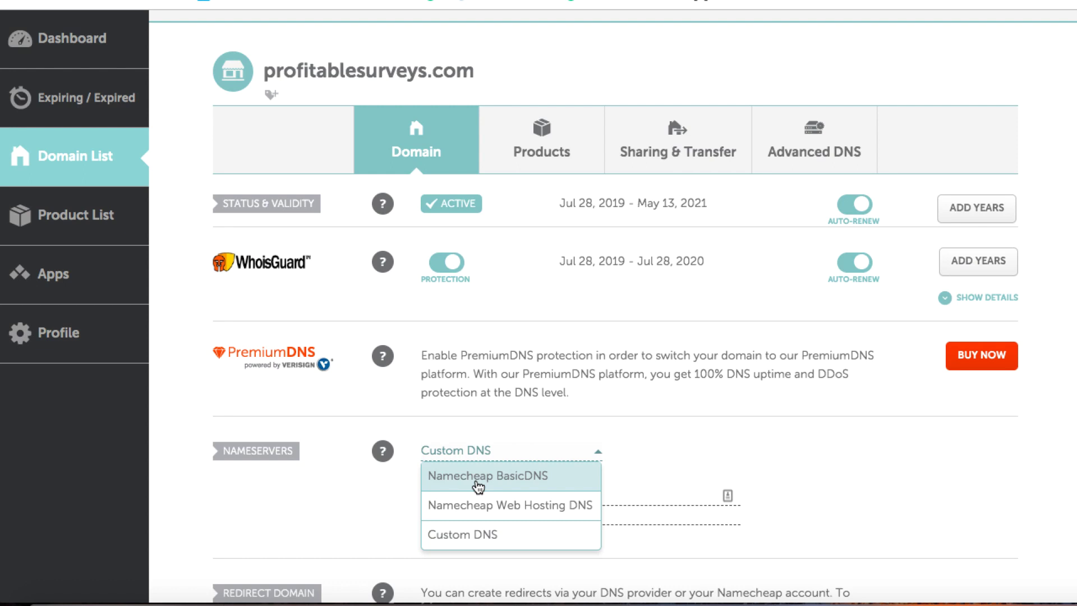
{"action": "left_click", "coordinate": [476, 478]}
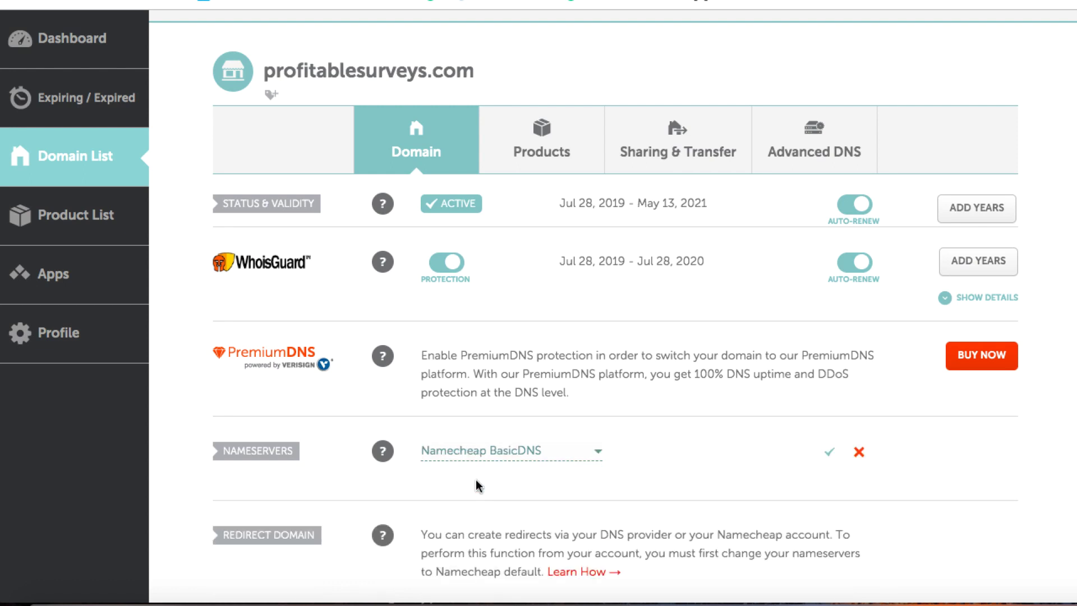
{"action": "left_click", "coordinate": [830, 457]}
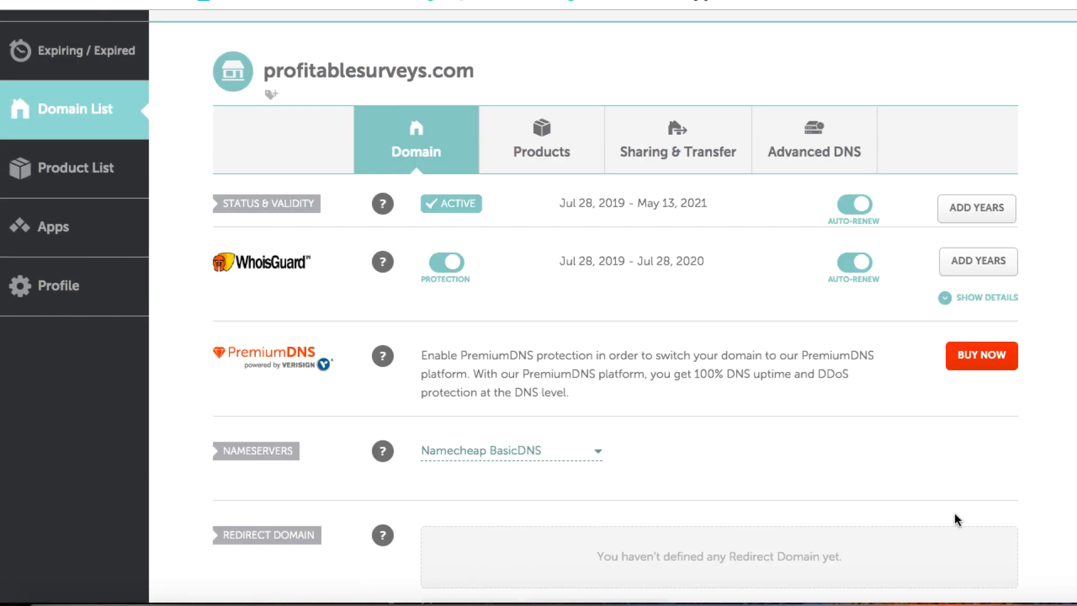
{"action": "scroll", "coordinate": [956, 515], "scroll_direction": "down", "scroll_amount": 15}
{"action": "scroll", "coordinate": [955, 515], "scroll_direction": "up", "scroll_amount": 5}
{"action": "scroll", "coordinate": [955, 515], "scroll_direction": "up", "scroll_amount": 3}
{"action": "scroll", "coordinate": [955, 515], "scroll_direction": "up", "scroll_amount": 3}
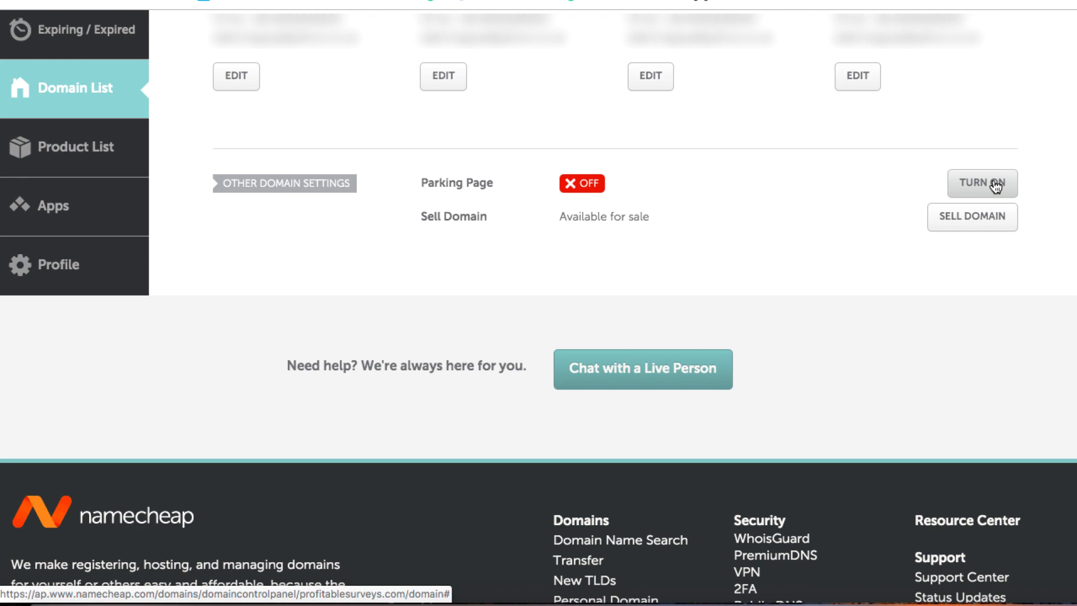
Enable profitablesurveys.com's parking page, acknowledging existing services may stop working.
{"action": "left_click", "coordinate": [995, 186]}
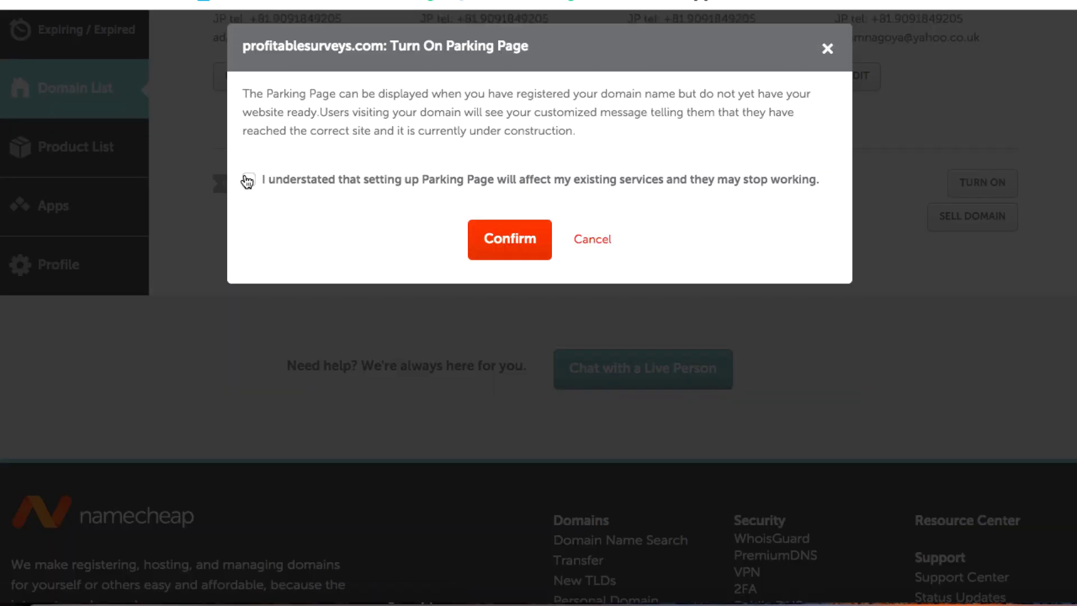
{"action": "left_click", "coordinate": [247, 181]}
{"action": "left_click", "coordinate": [509, 247]}
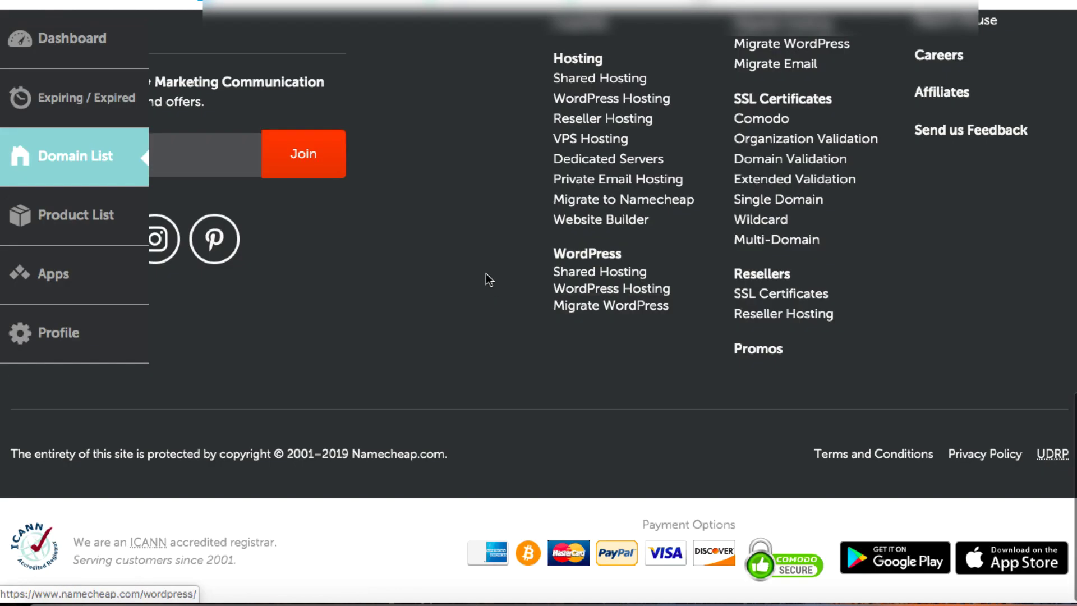
{"action": "scroll", "coordinate": [444, 241], "scroll_direction": "up", "scroll_amount": 3}
{"action": "scroll", "coordinate": [447, 242], "scroll_direction": "up", "scroll_amount": 3}
{"action": "scroll", "coordinate": [446, 241], "scroll_direction": "down", "scroll_amount": 1}
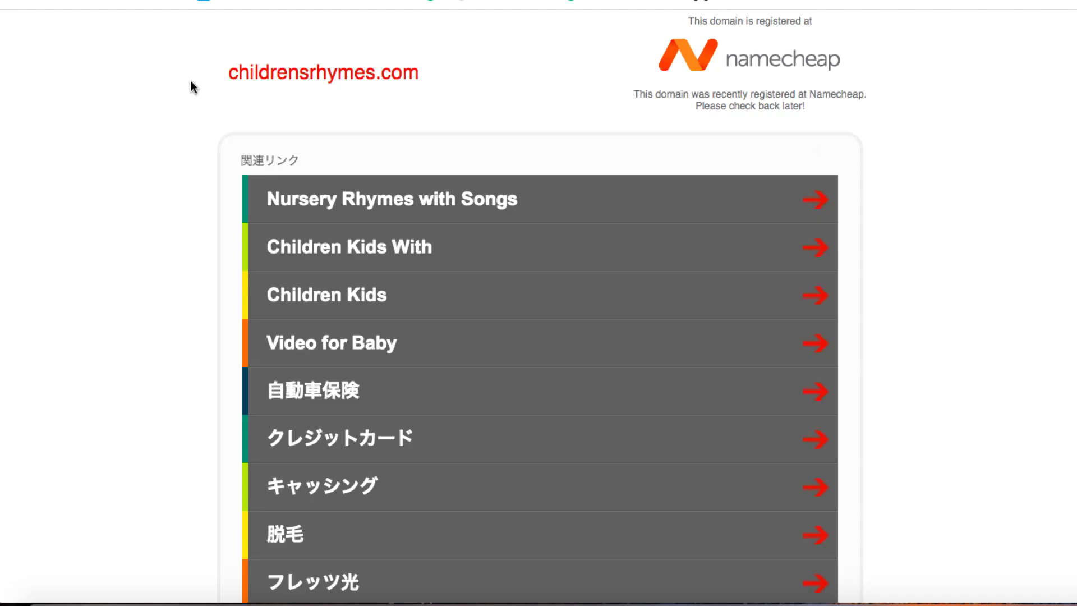
{"action": "scroll", "coordinate": [123, 339], "scroll_direction": "down", "scroll_amount": 3}
{"action": "scroll", "coordinate": [123, 339], "scroll_direction": "down", "scroll_amount": 3}
{"action": "scroll", "coordinate": [228, 381], "scroll_direction": "up", "scroll_amount": 4}
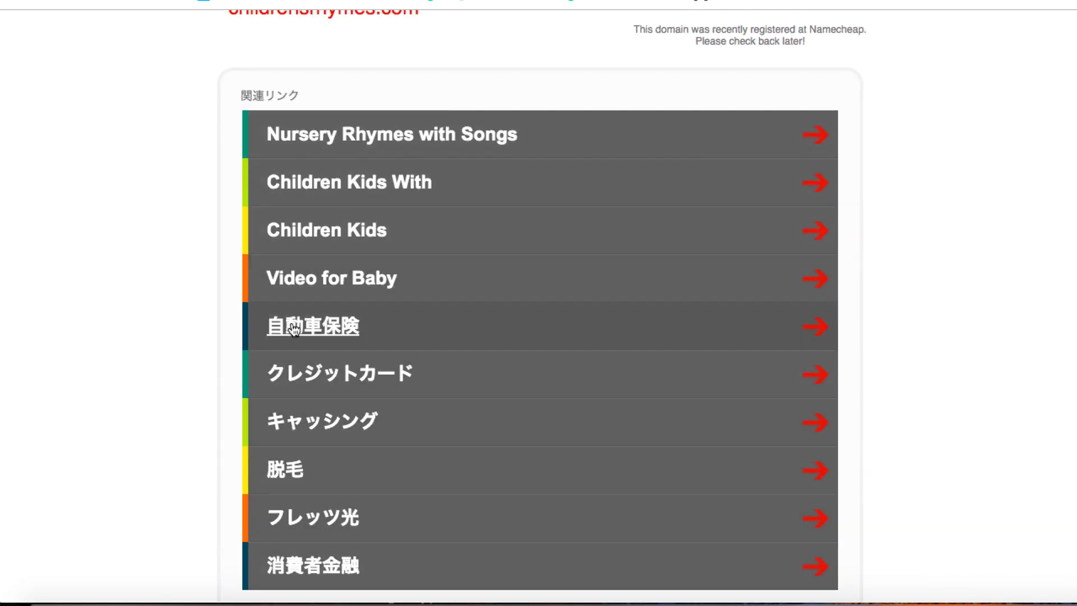
{"action": "scroll", "coordinate": [123, 268], "scroll_direction": "up", "scroll_amount": 3}
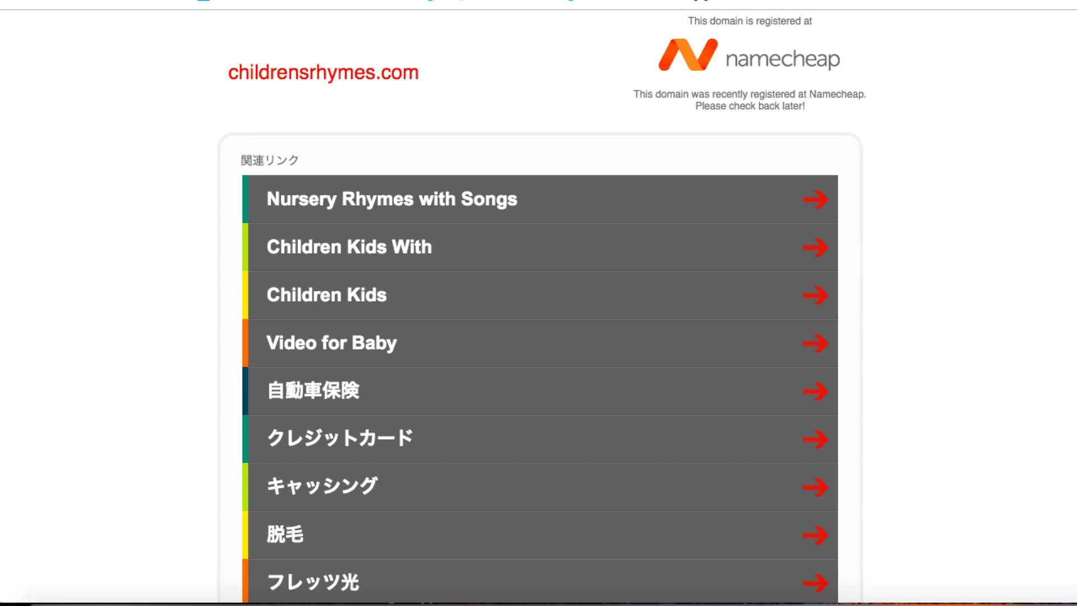
{"action": "type", "text": "profitablesurveys.com"}
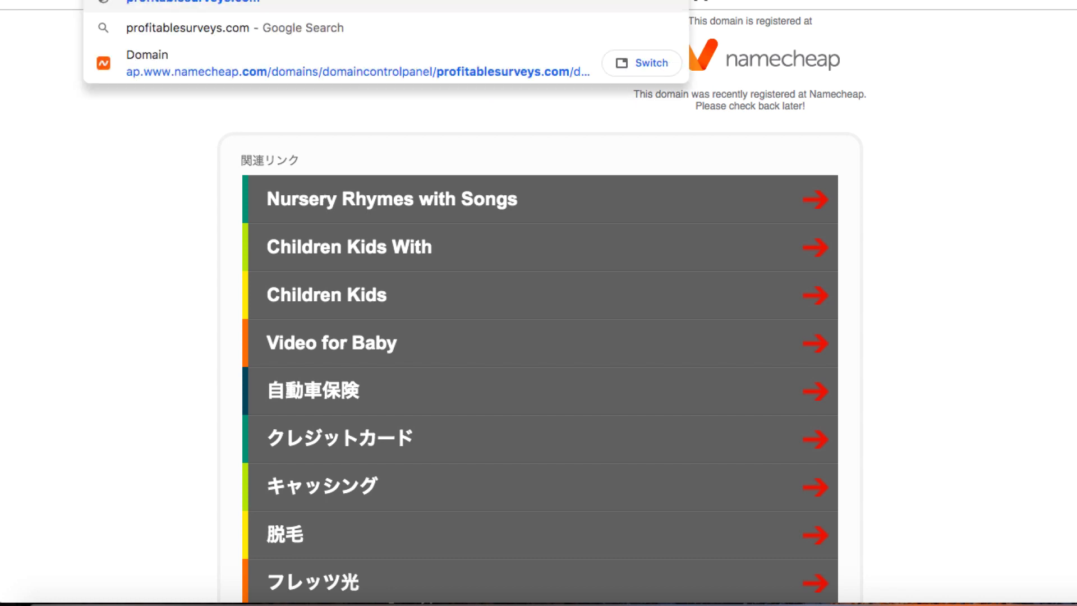
{"action": "type", "text": "www"}
{"action": "key", "text": "Return"}
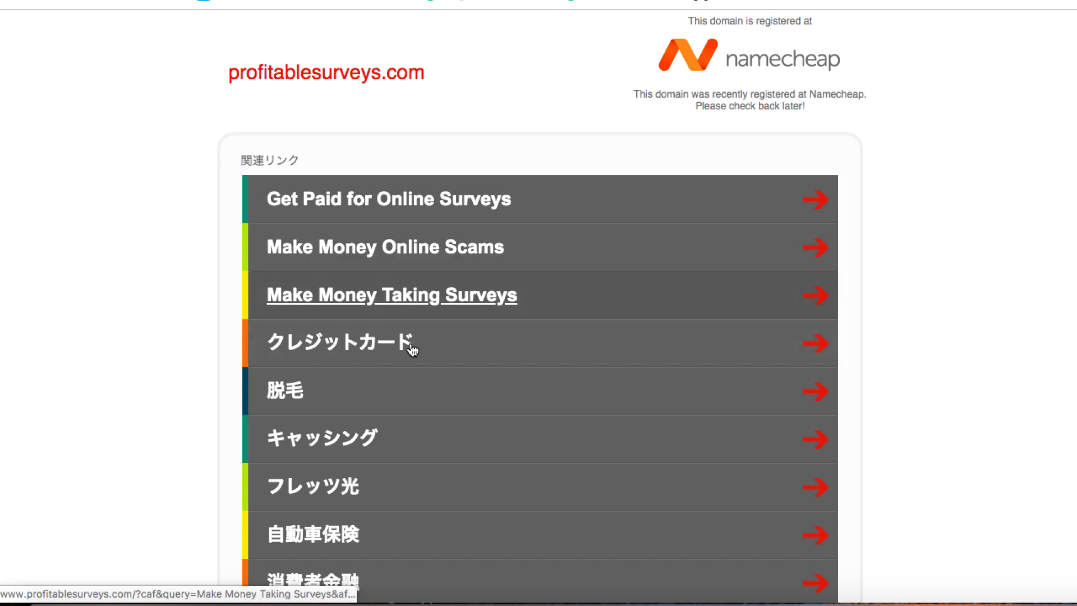
{"action": "scroll", "coordinate": [409, 423], "scroll_direction": "down", "scroll_amount": 1}
{"action": "scroll", "coordinate": [409, 423], "scroll_direction": "down", "scroll_amount": 1}
{"action": "scroll", "coordinate": [395, 395], "scroll_direction": "up", "scroll_amount": 2}
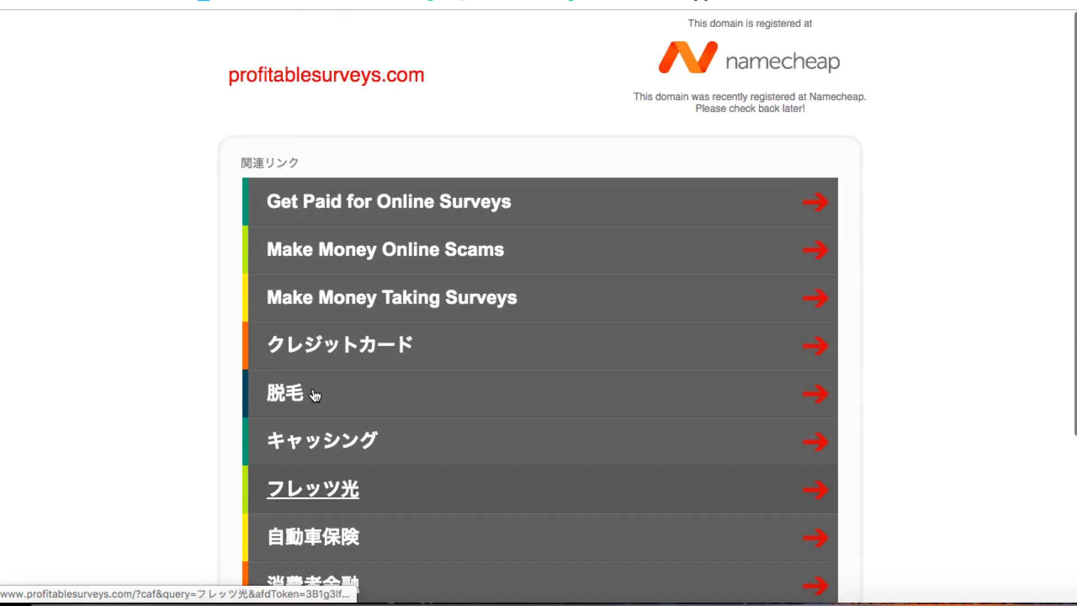